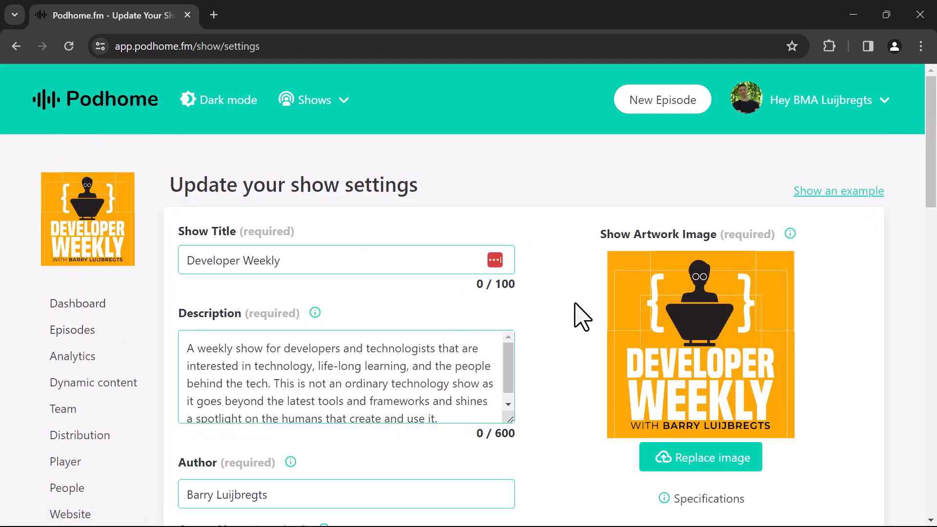
Expand the show's Monetization & Value 4 Value settings section.
scroll(574, 300, "down", 15)
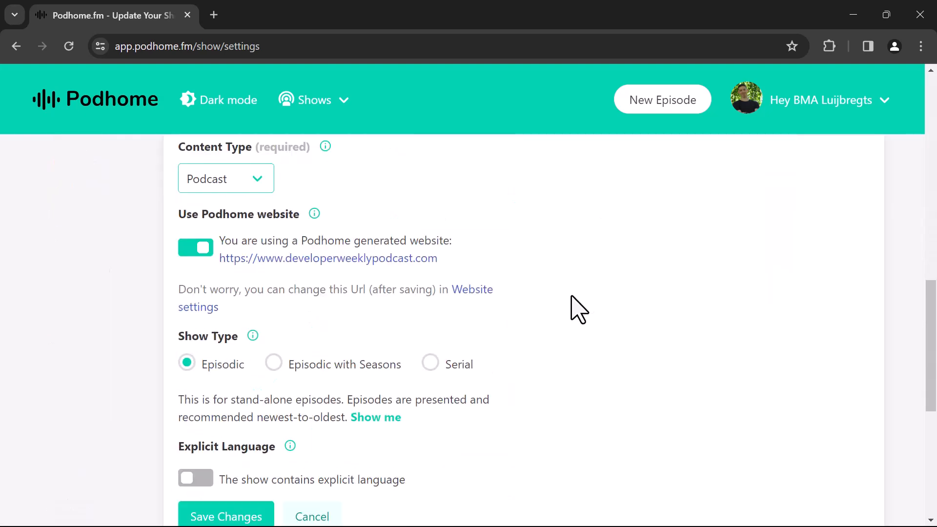
scroll(572, 297, "down", 2)
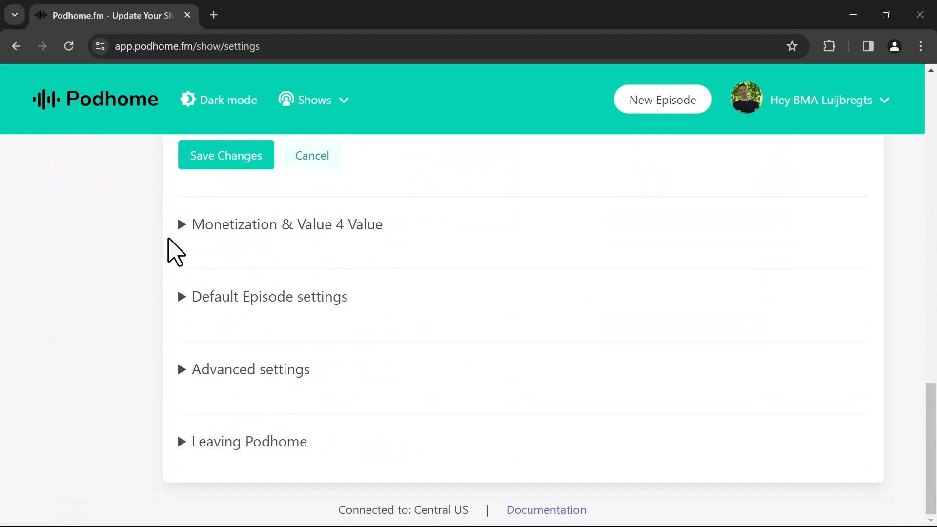
left_click(183, 227)
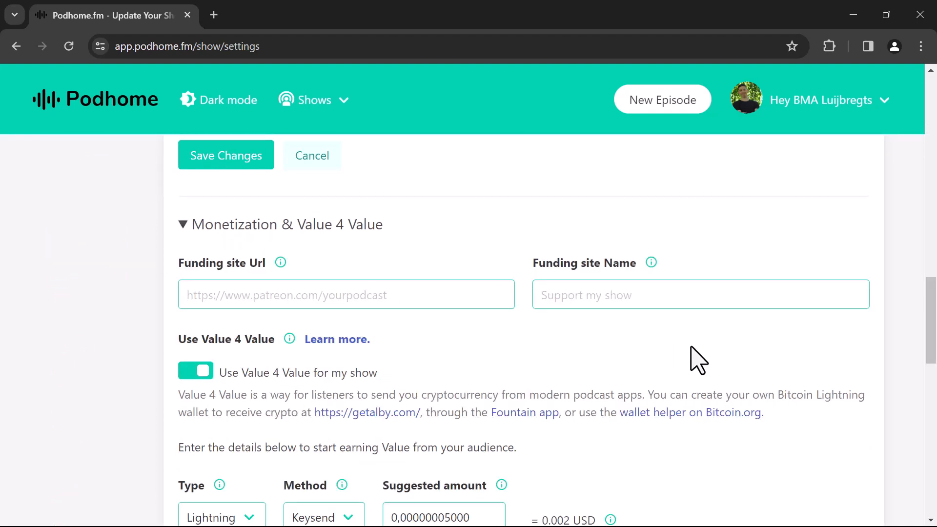
scroll(778, 364, "down", 1)
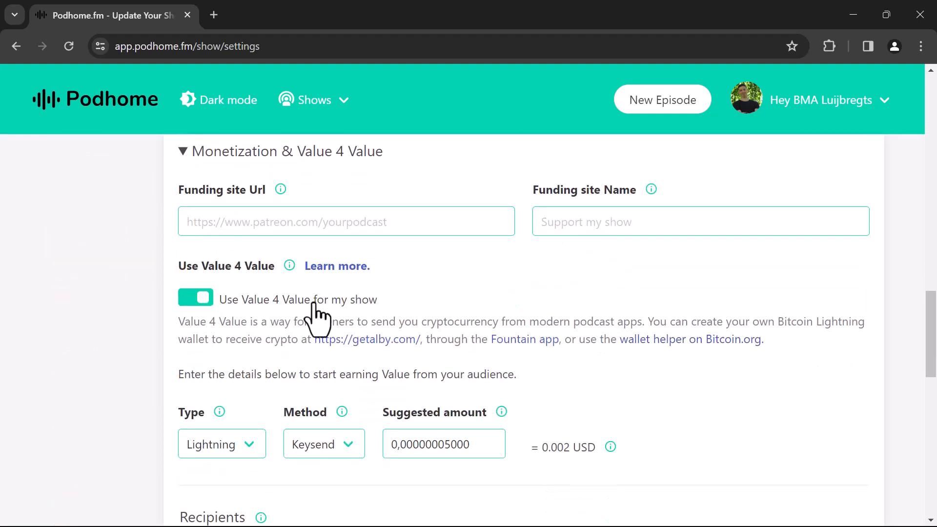
scroll(742, 314, "down", 3)
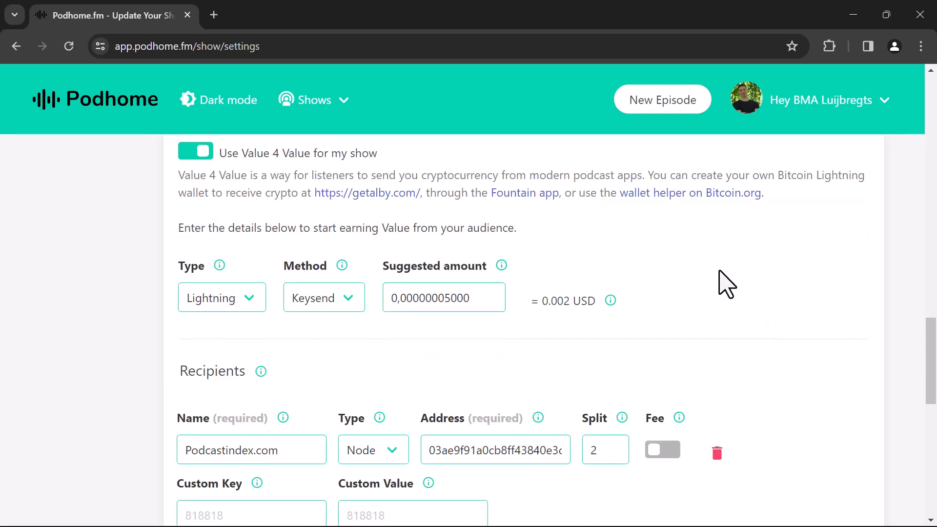
Keep Lightning as the value type and review recipients Podcastindex.com (2) and the wallet (98).
left_click(250, 302)
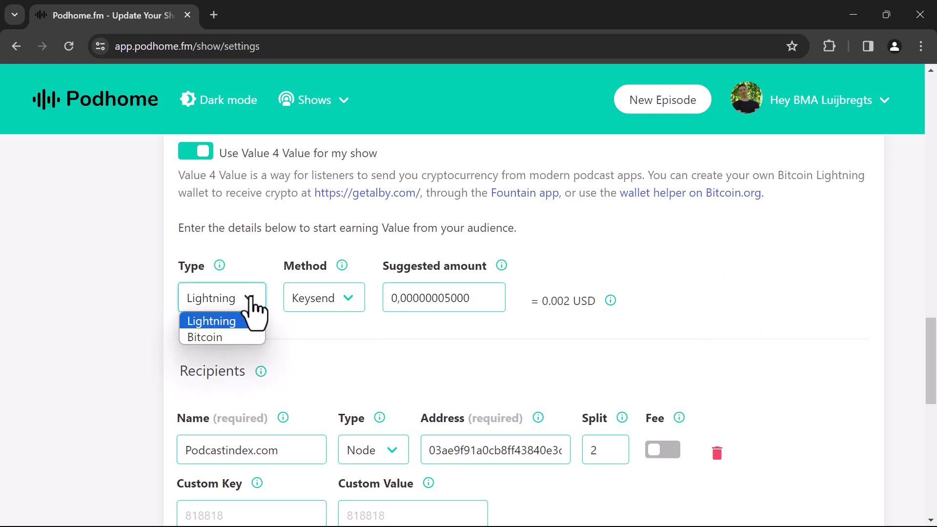
left_click(250, 297)
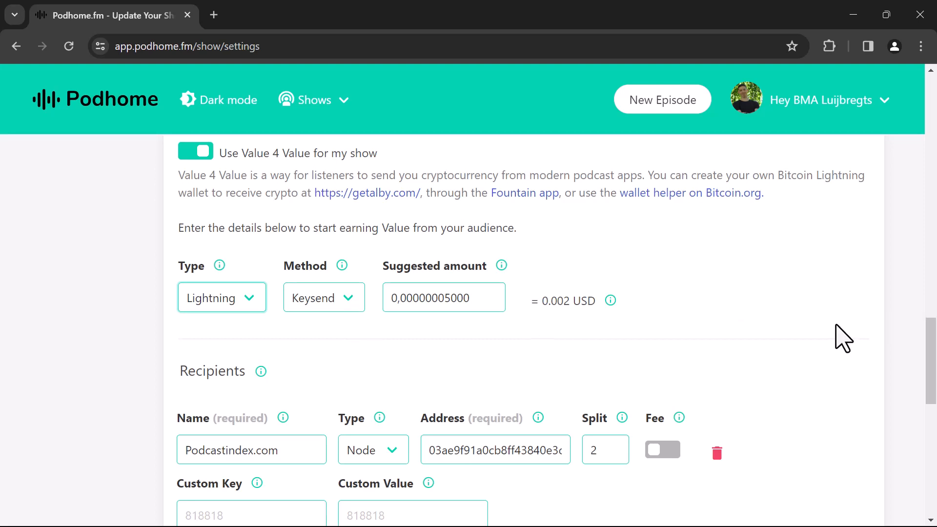
scroll(835, 337, "down", 3)
scroll(848, 338, "down", 2)
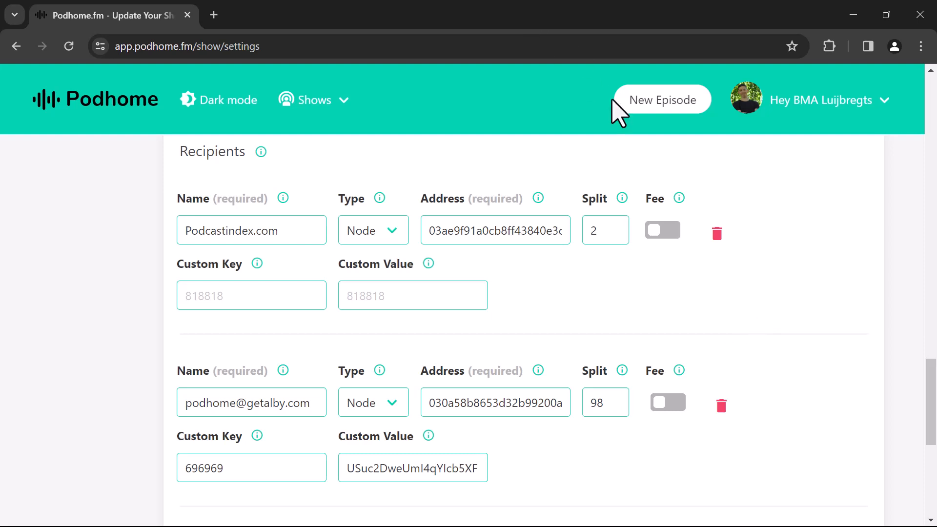
scroll(802, 295, "down", 3)
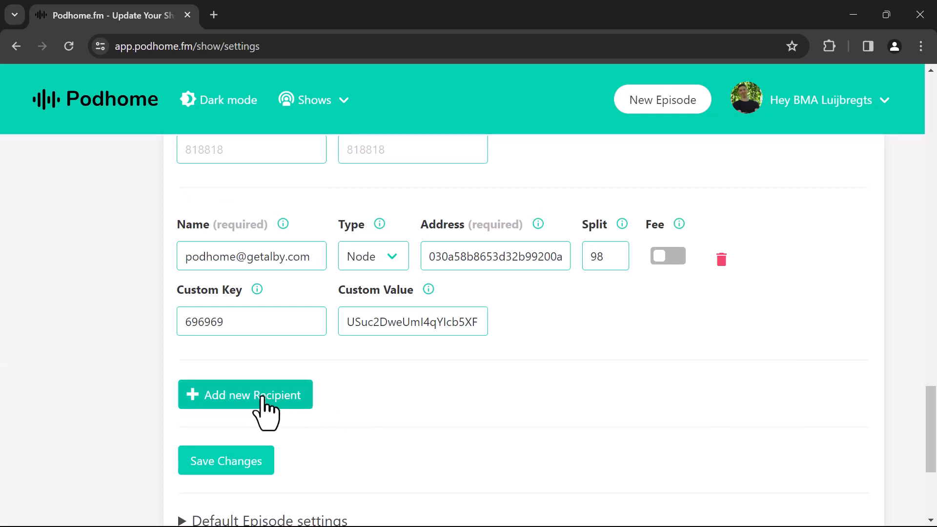
left_click(243, 404)
left_click(506, 320)
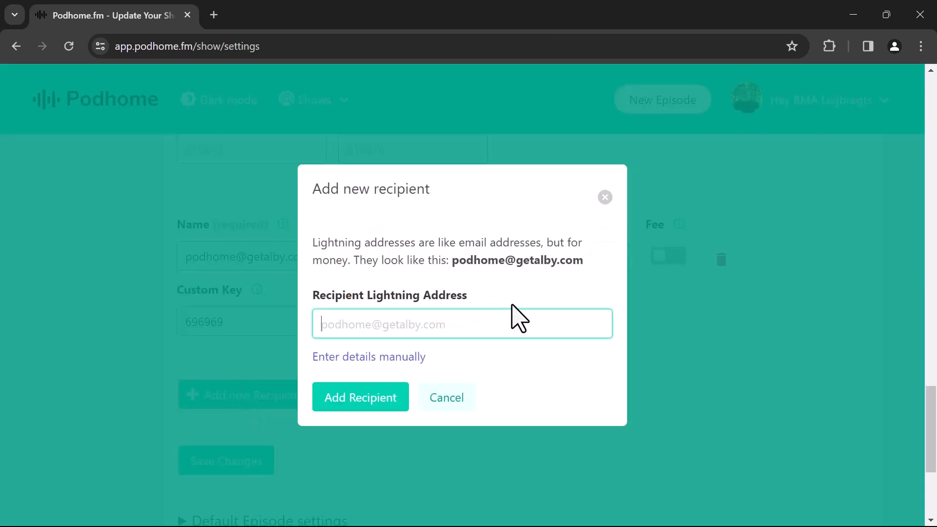
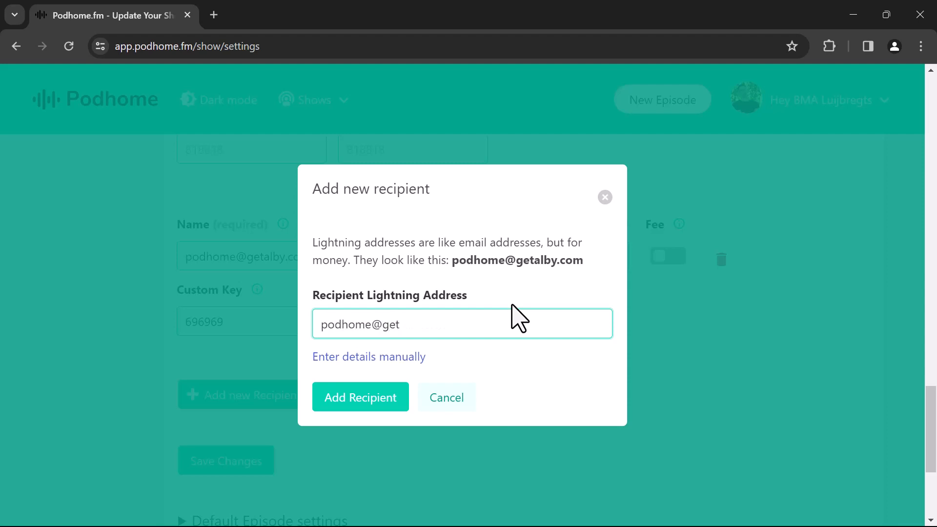
left_click(360, 399)
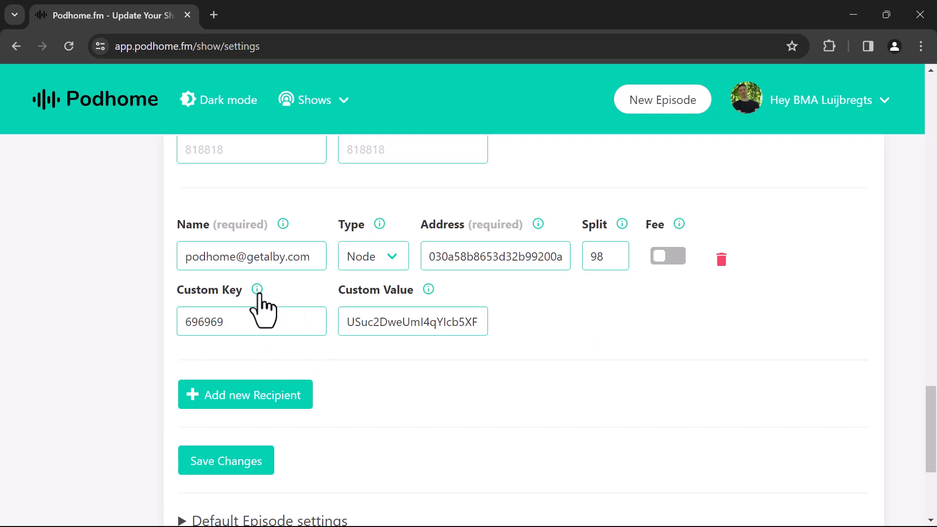
mouse_move(255, 292)
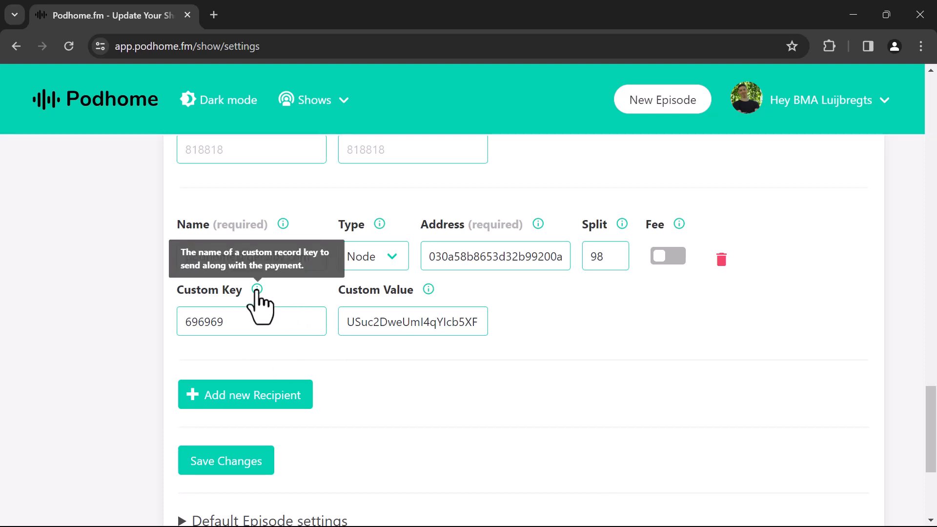
scroll(94, 366, "up", 20)
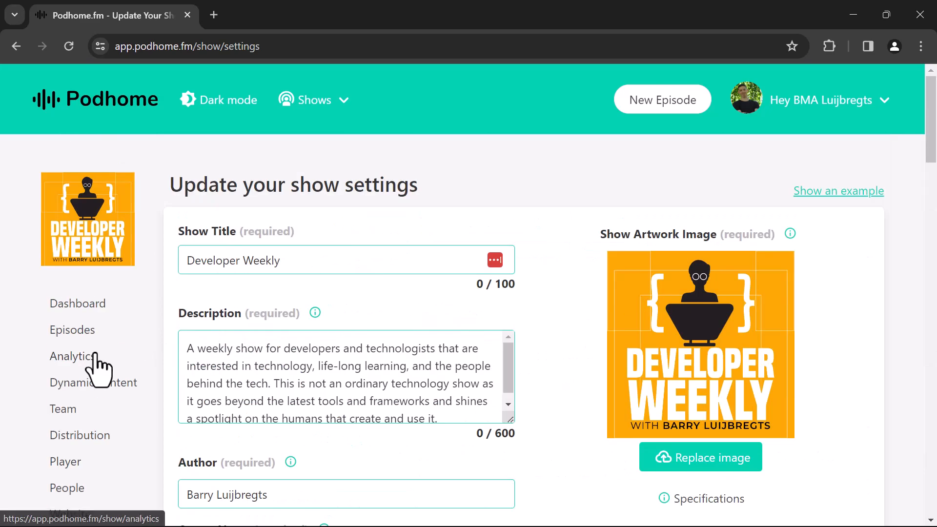
Edit the final episode and scroll its Value 4 Value tab down to the Time Splits.
left_click(77, 337)
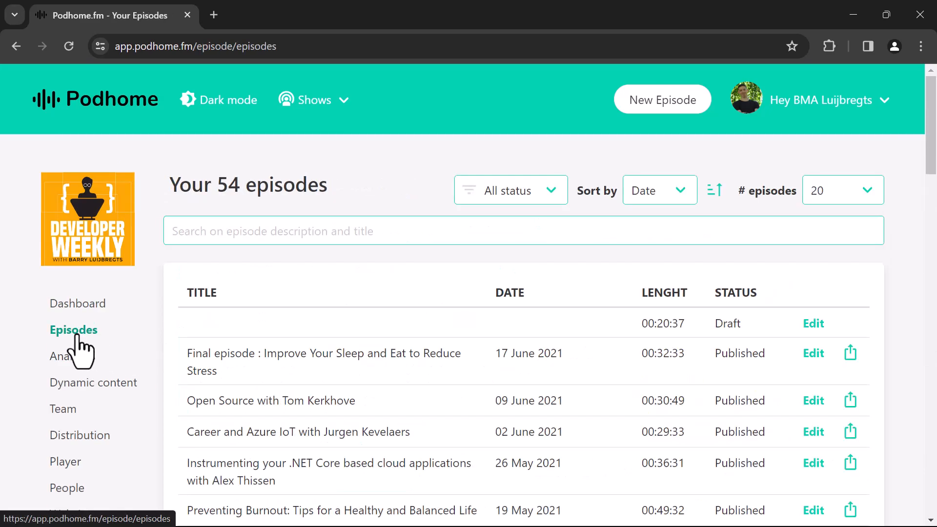
left_click(814, 355)
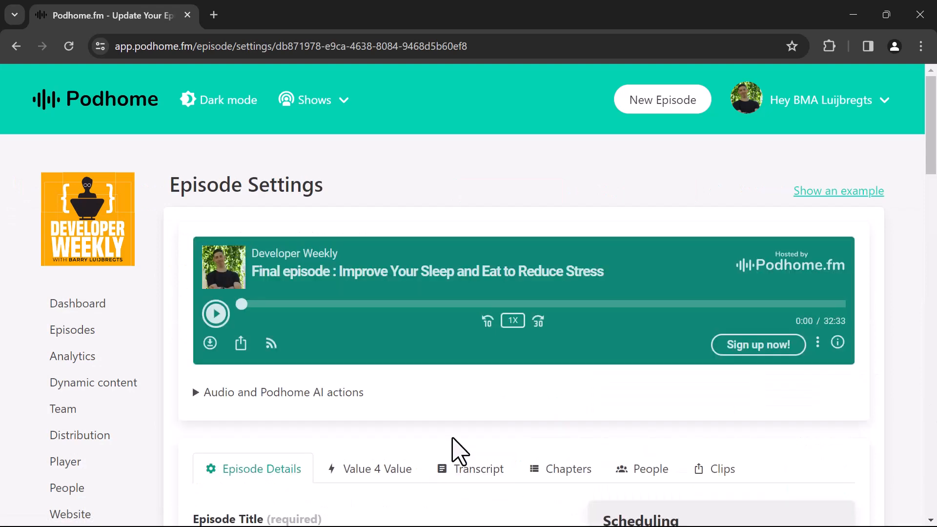
scroll(525, 434, "down", 3)
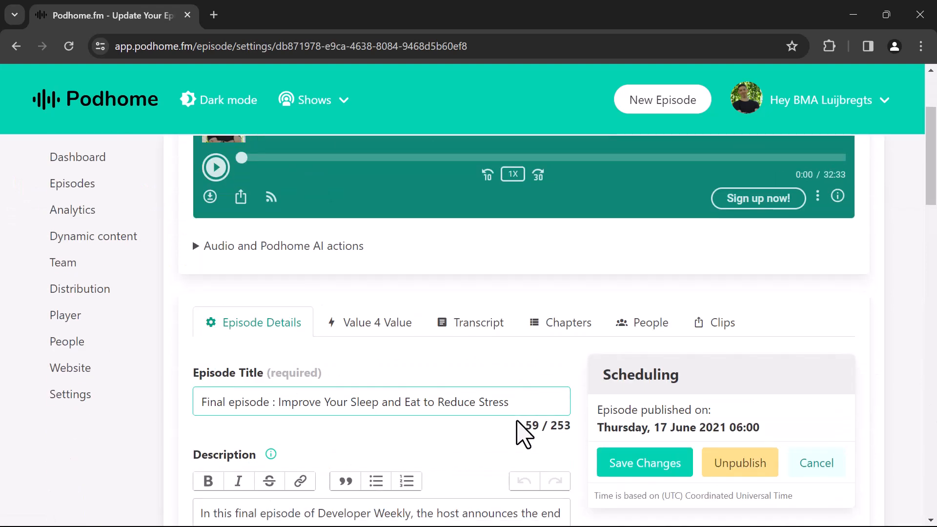
left_click(383, 324)
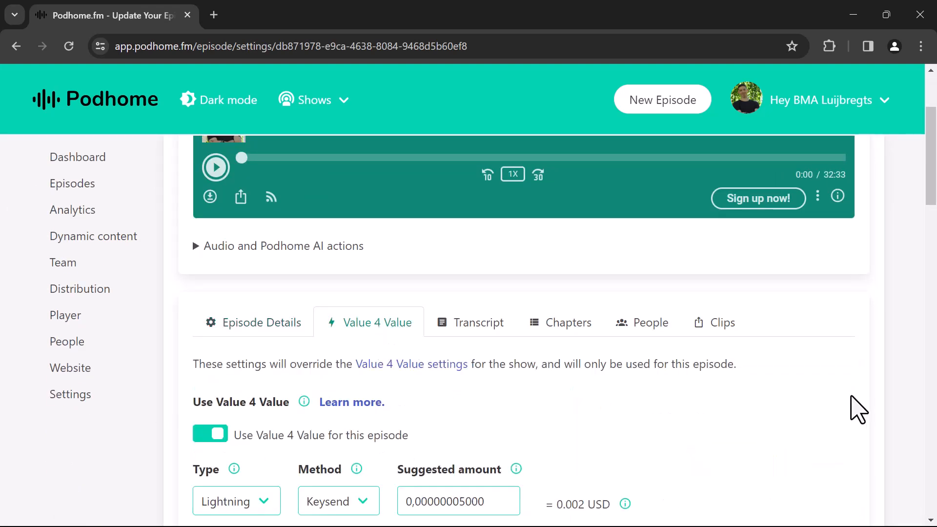
scroll(858, 409, "down", 1)
scroll(858, 408, "down", 2)
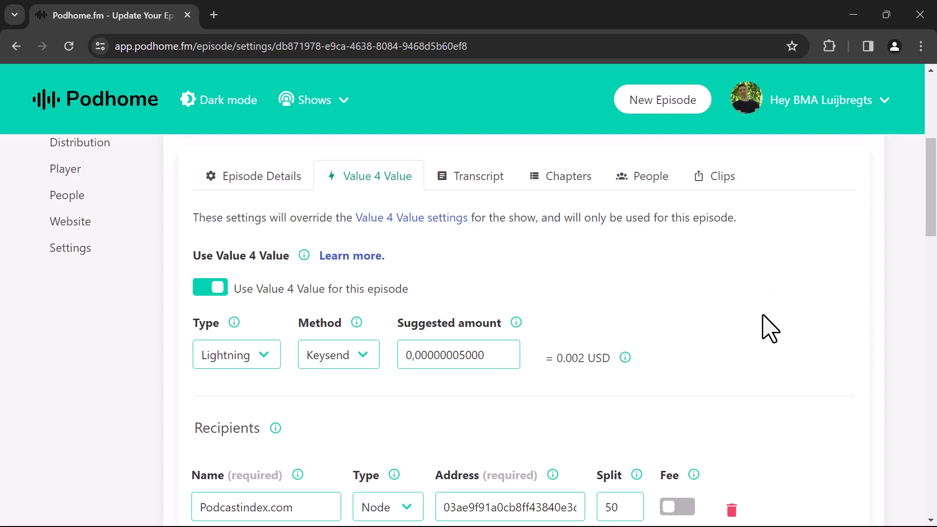
scroll(776, 329, "down", 3)
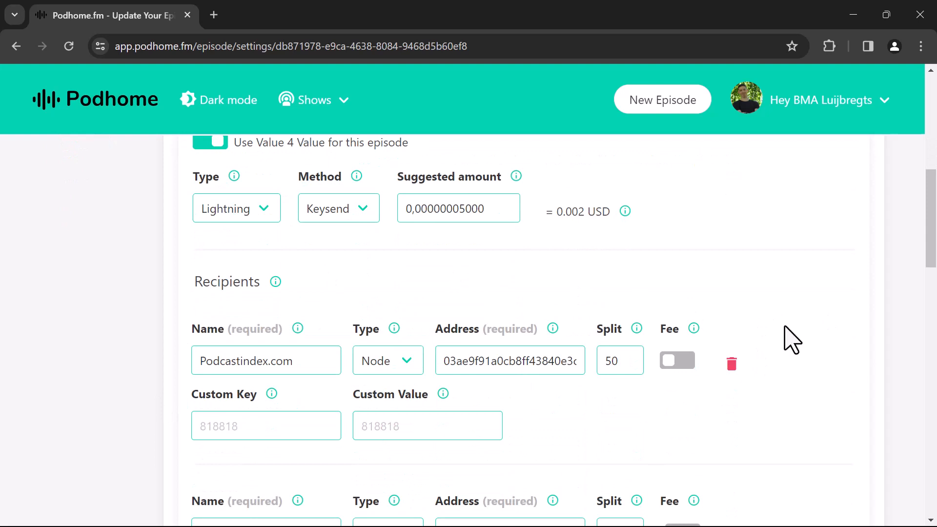
scroll(785, 339, "down", 3)
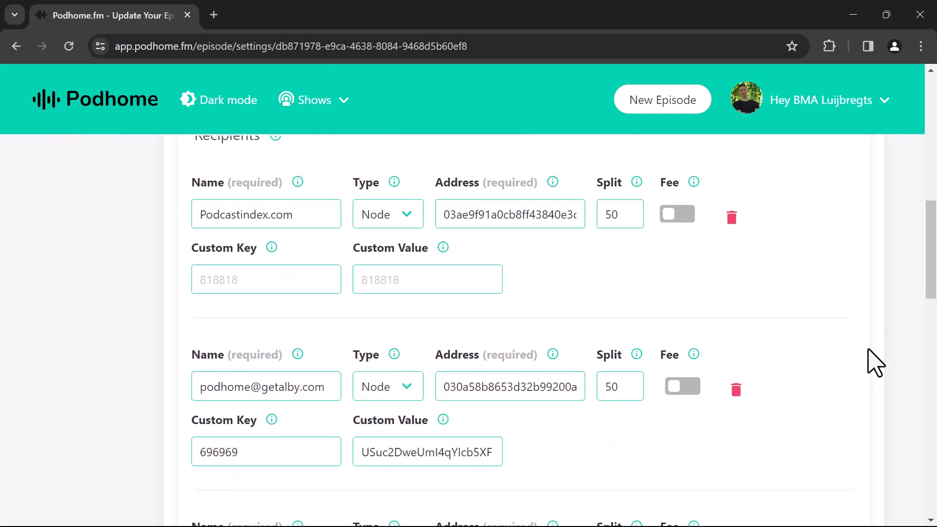
scroll(876, 353, "down", 5)
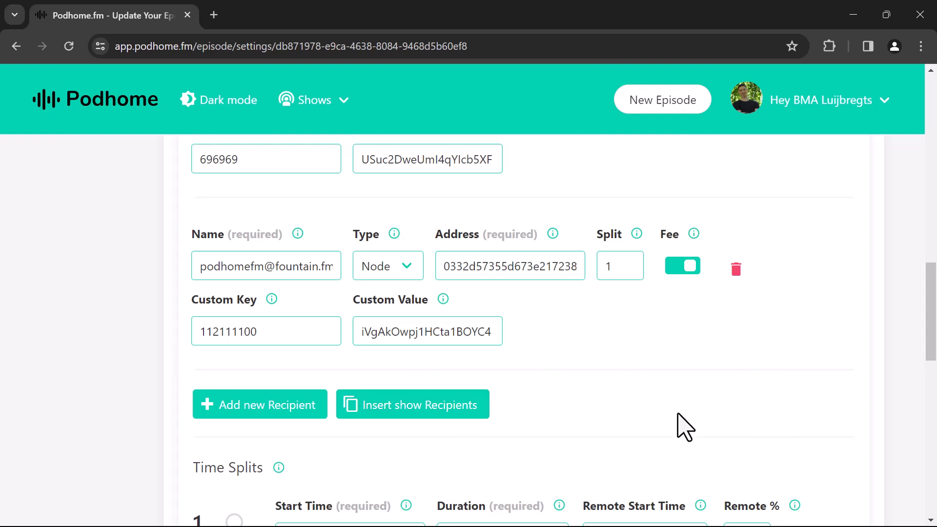
scroll(685, 427, "down", 5)
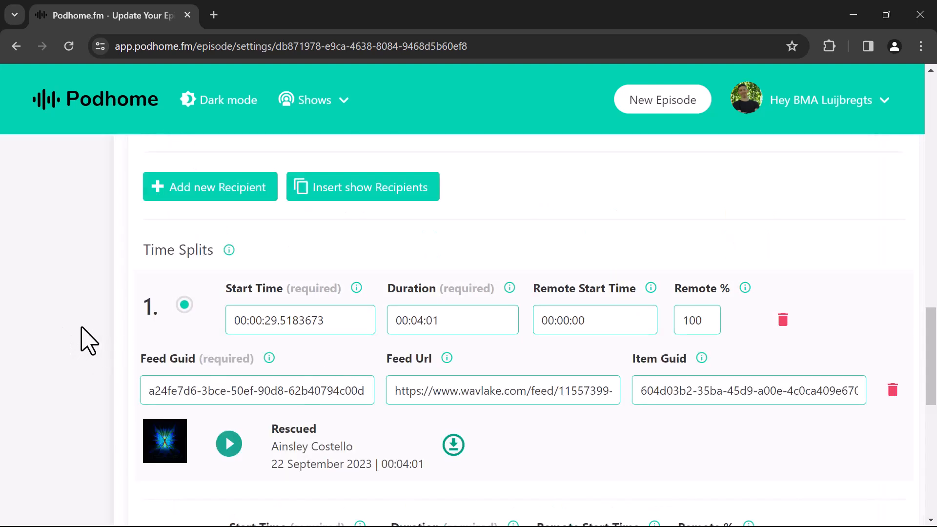
double_click(270, 321)
left_click(323, 368)
left_click_drag(272, 447, 346, 447)
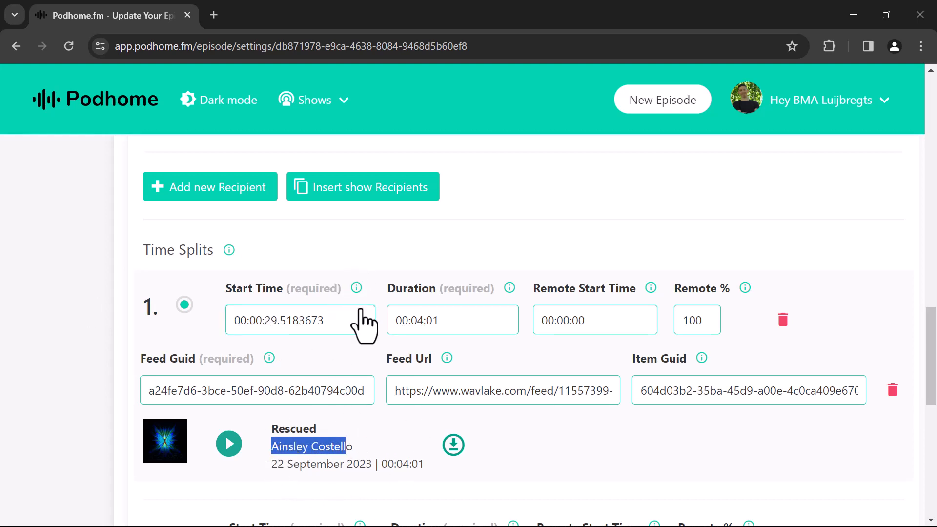
left_click(329, 347)
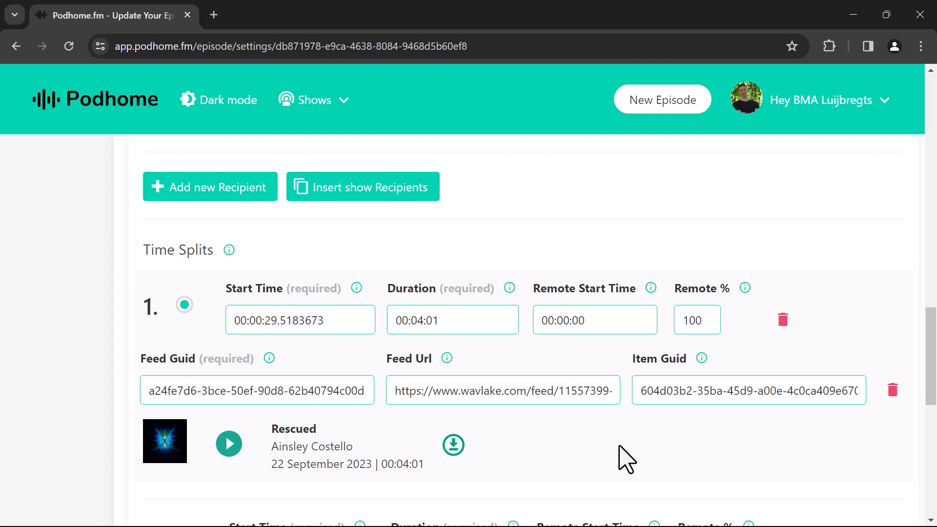
left_click_drag(272, 448, 334, 445)
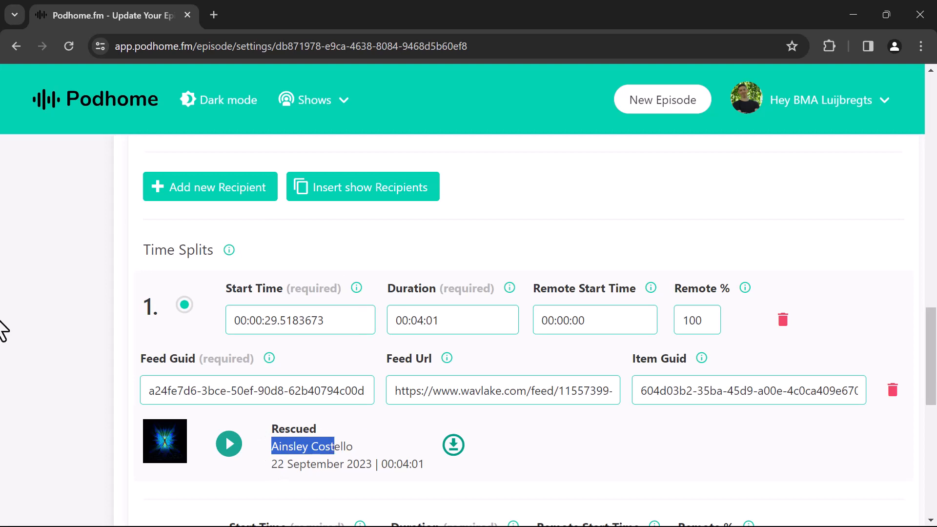
left_click_drag(142, 391, 386, 382)
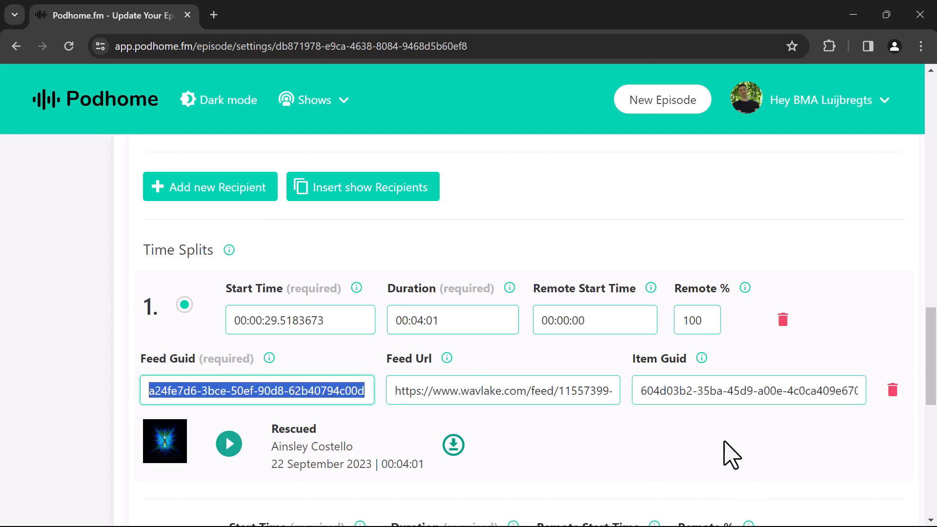
left_click(696, 442)
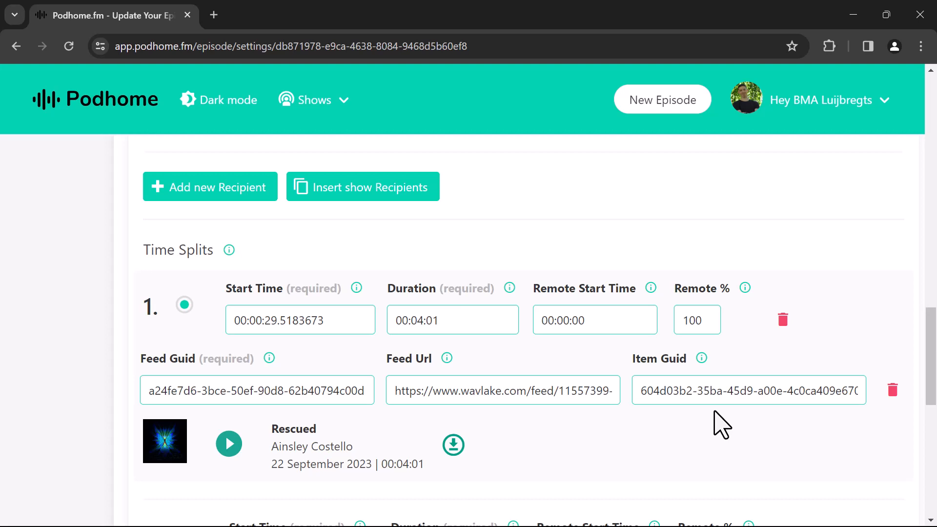
scroll(590, 435, "down", 9)
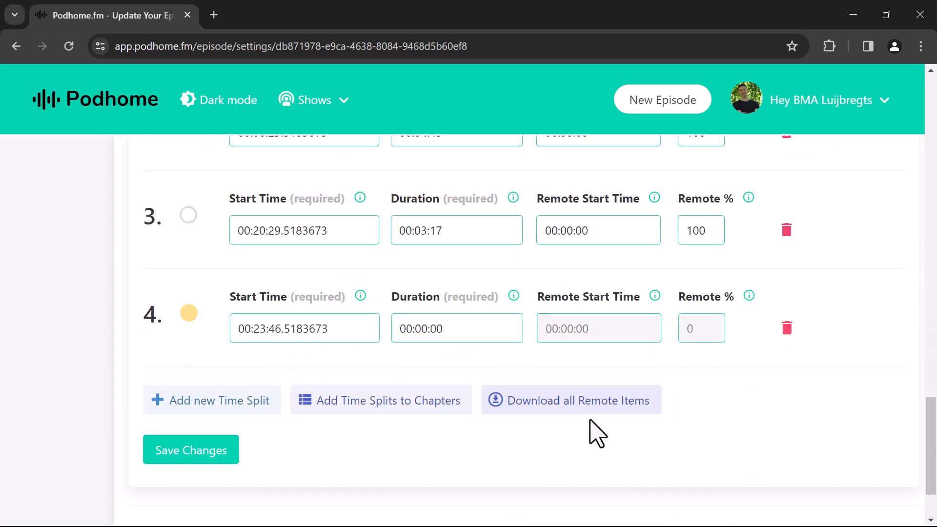
scroll(593, 427, "down", 2)
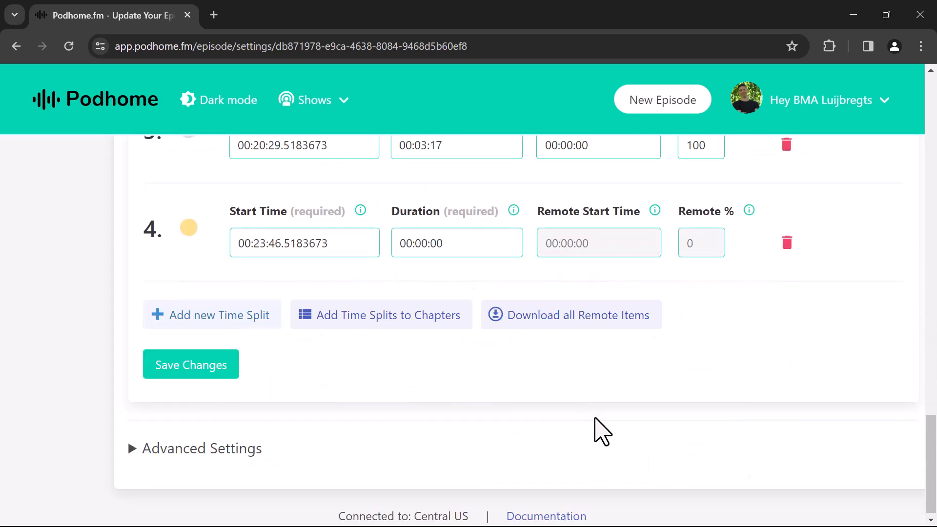
Add time split 5 and start attaching a remote item to it.
left_click(189, 320)
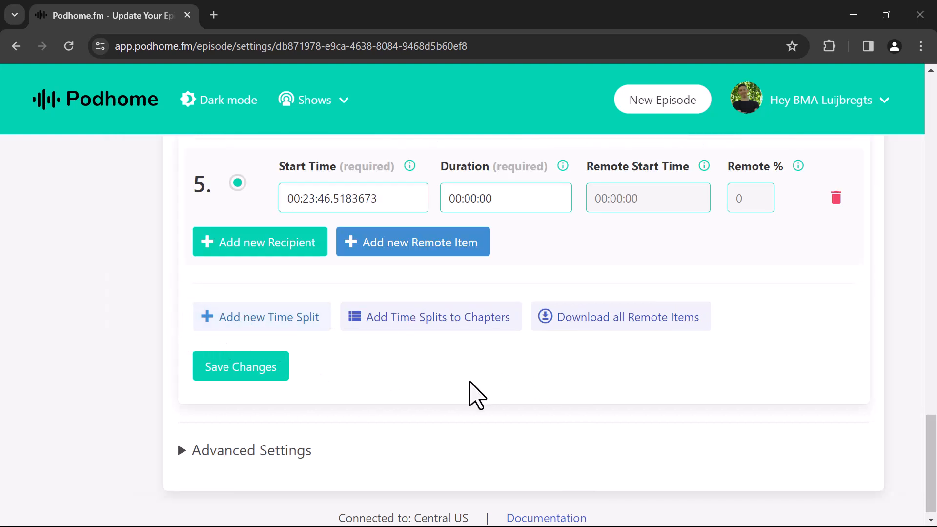
scroll(469, 386, "up", 1)
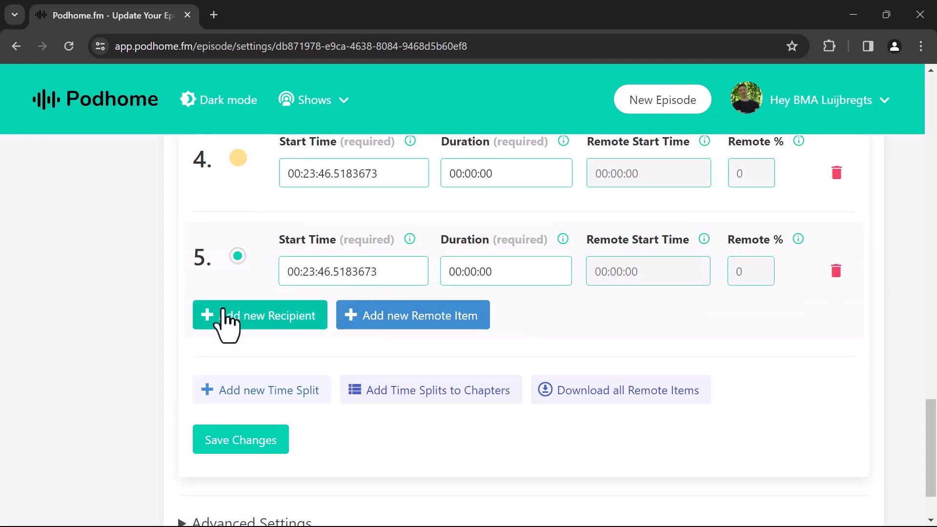
left_click(419, 319)
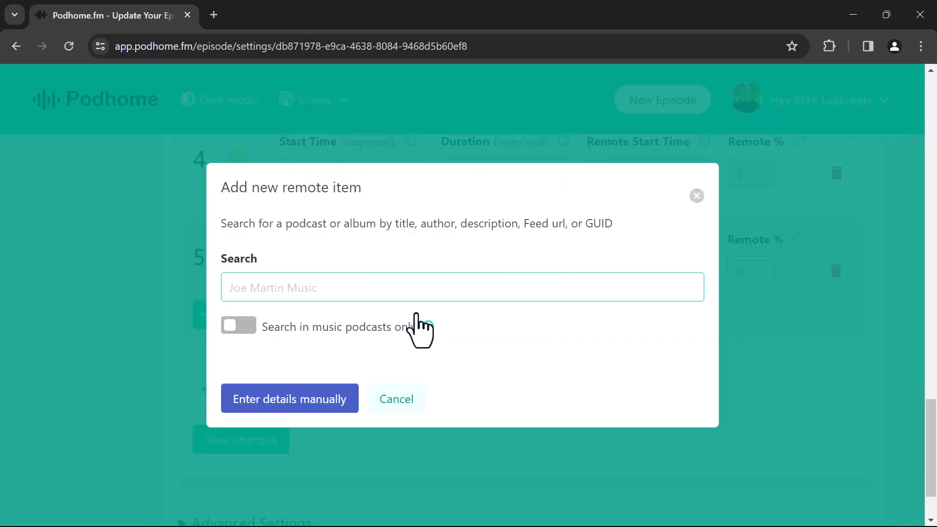
mouse_move(428, 328)
Search music podcasts only for 'Joe martin'.
left_click(245, 327)
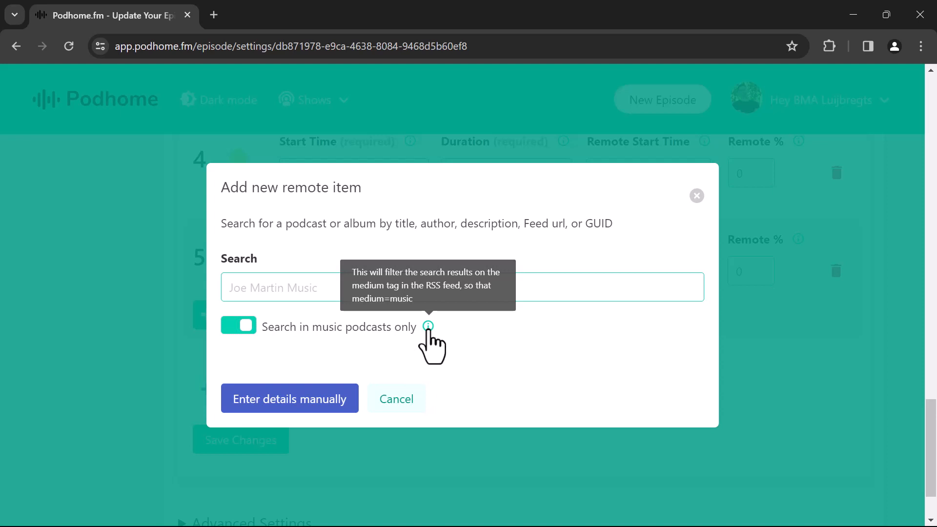
left_click(262, 292)
type("Joe martin")
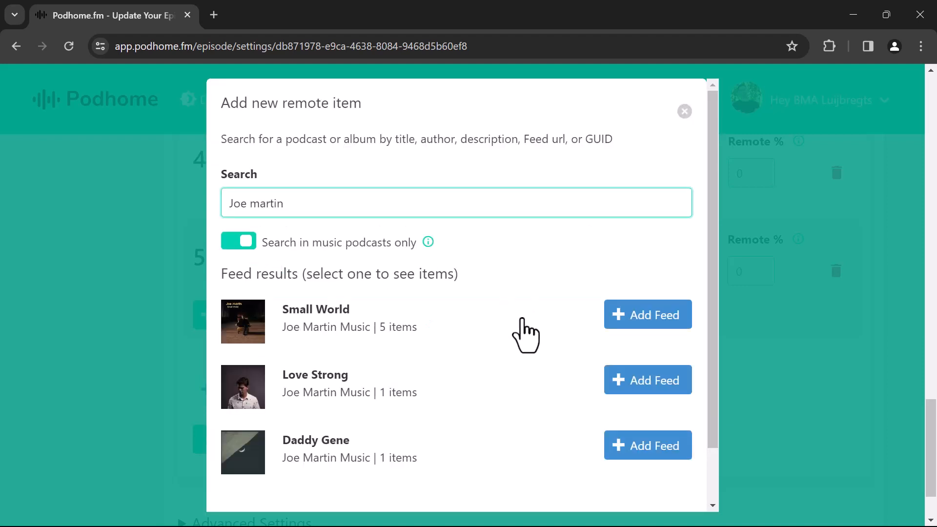
Attach the Small World feed's track Who You Really Are to the split, lasting 00:04:54.
scroll(526, 336, "down", 2)
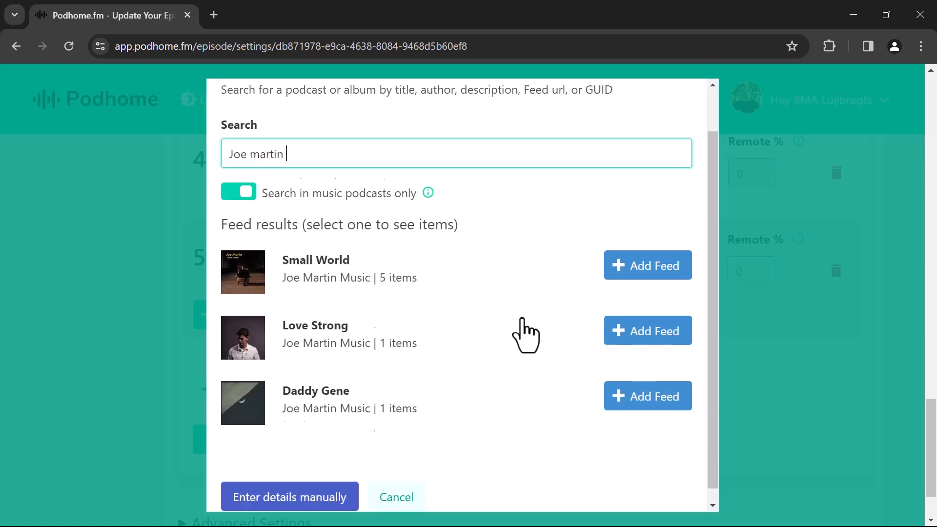
left_click(506, 265)
scroll(508, 276, "down", 5)
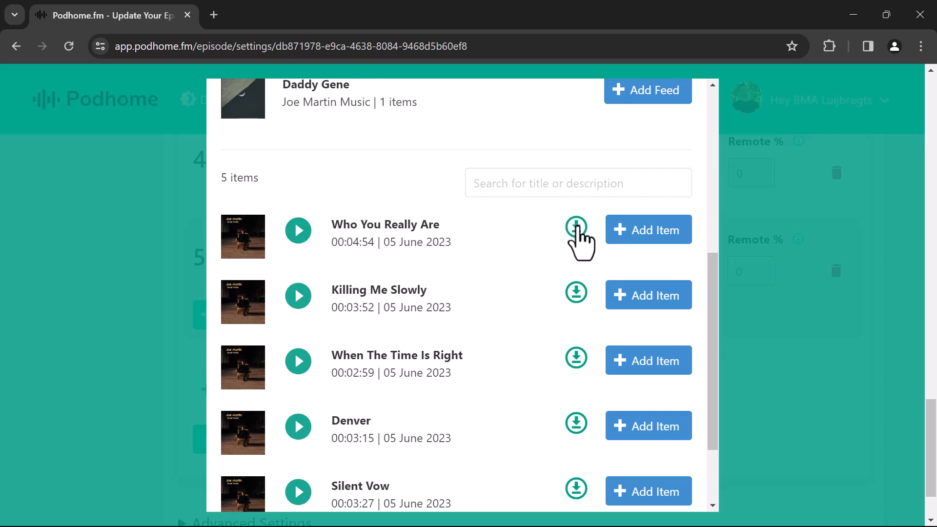
left_click(652, 243)
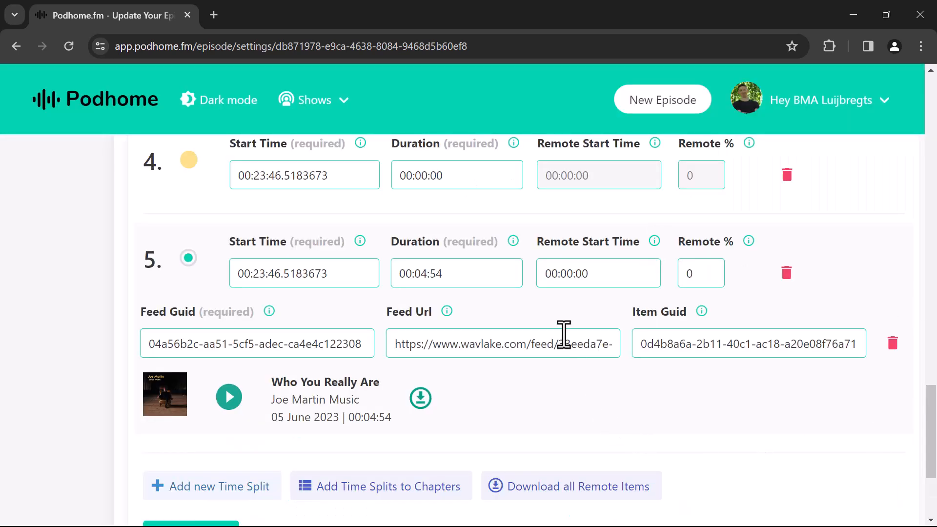
left_click_drag(399, 278, 472, 274)
left_click(486, 274)
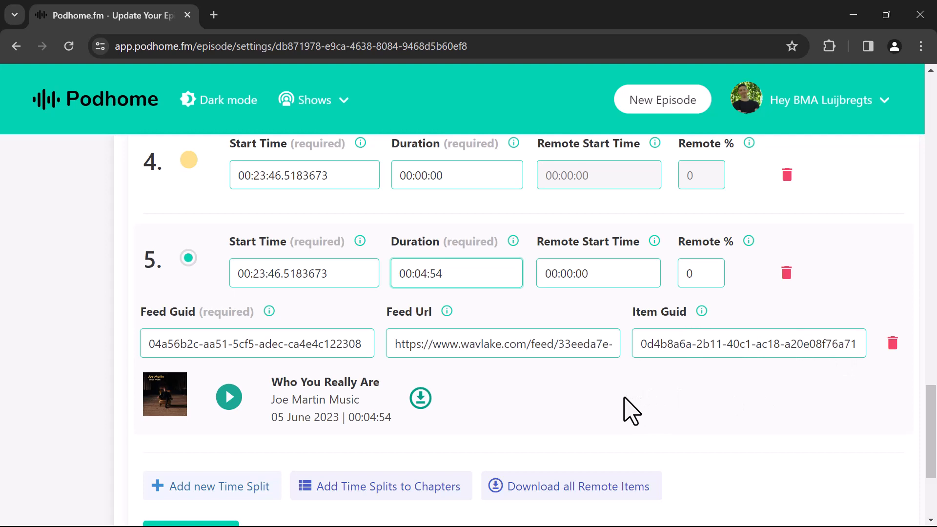
scroll(276, 355, "up", 1)
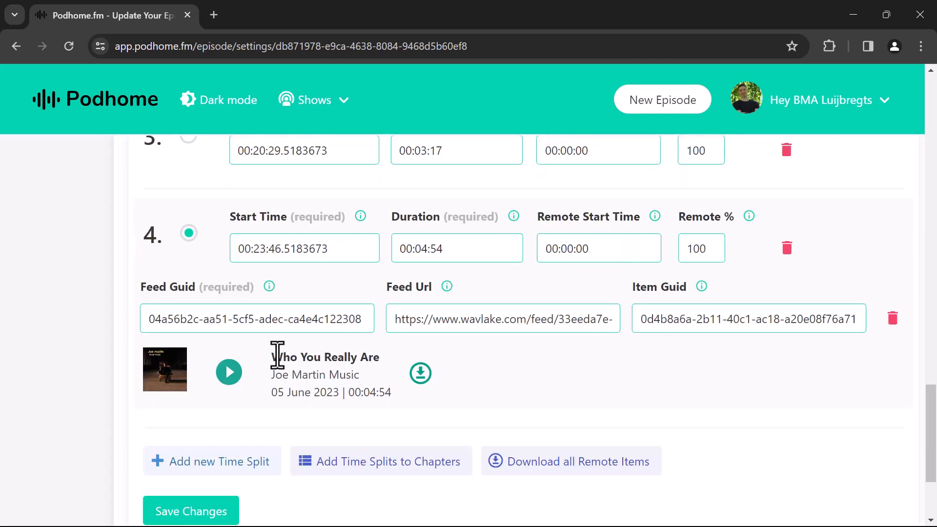
scroll(276, 355, "down", 1)
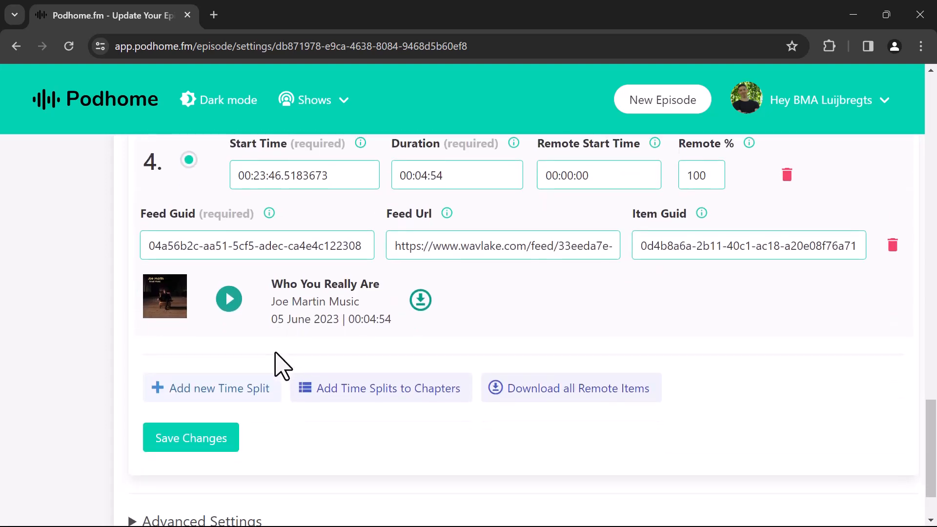
Save the time splits and add them as chapters, overriding existing chapters.
left_click(210, 446)
left_click(400, 394)
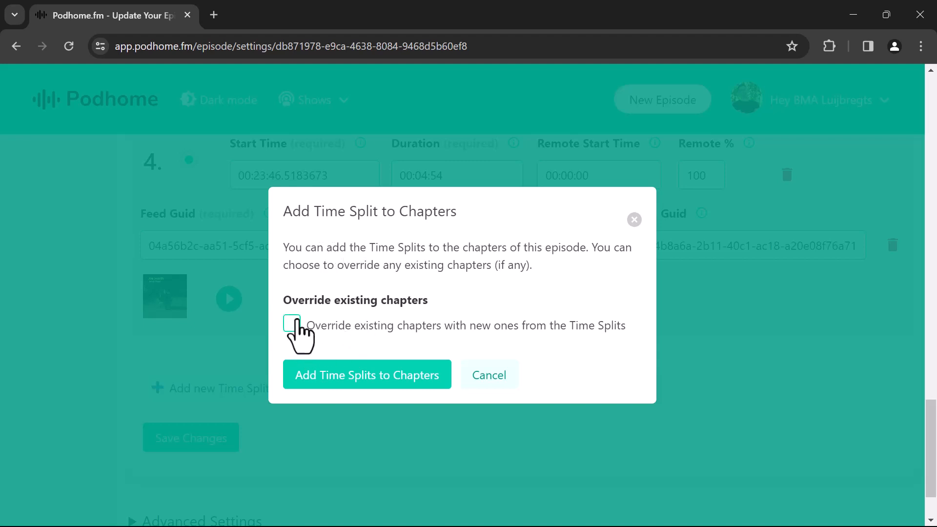
left_click(295, 325)
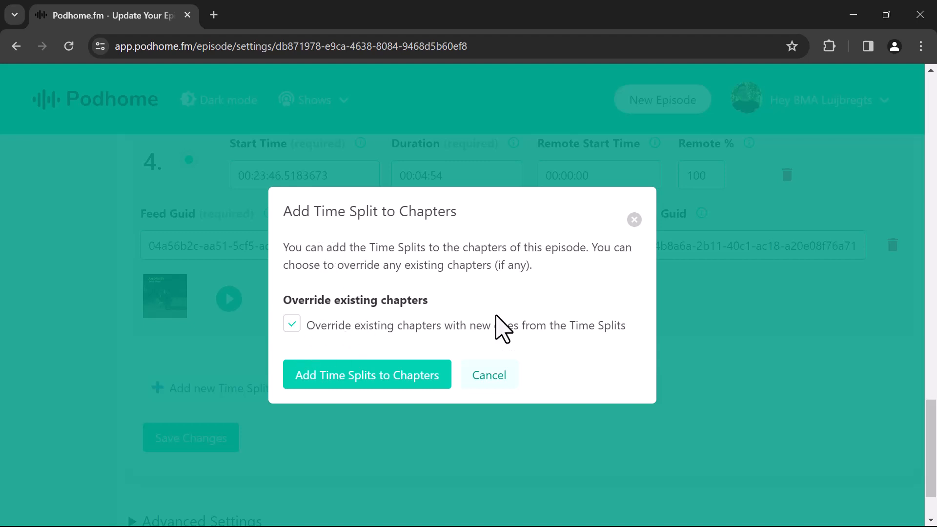
left_click(344, 374)
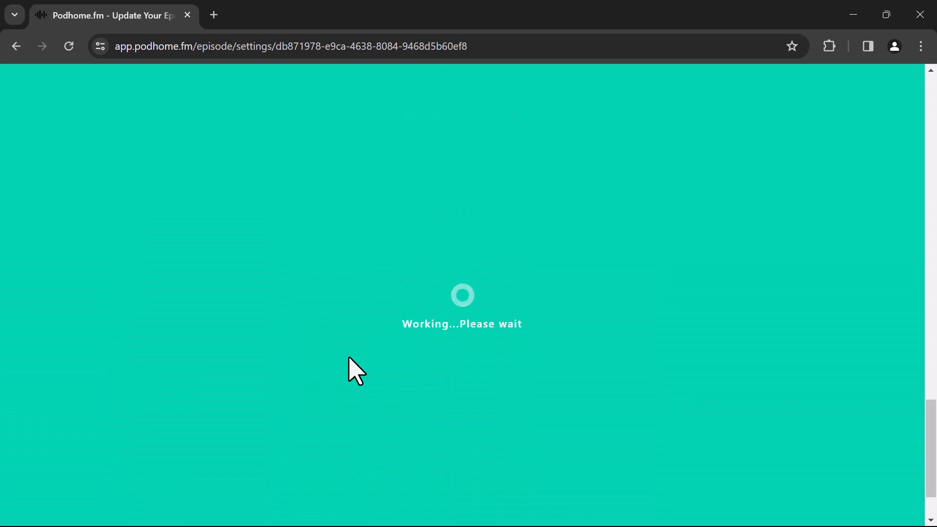
scroll(442, 351, "up", 10)
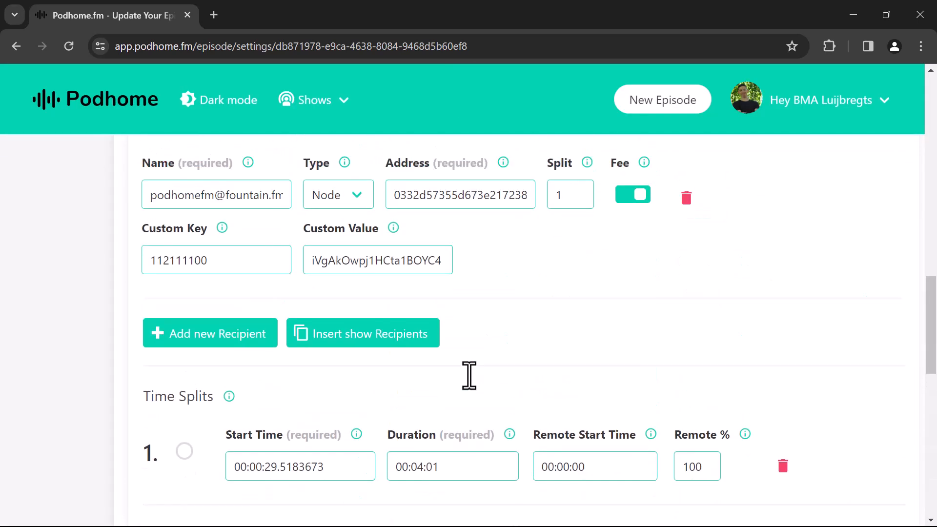
scroll(476, 388, "up", 5)
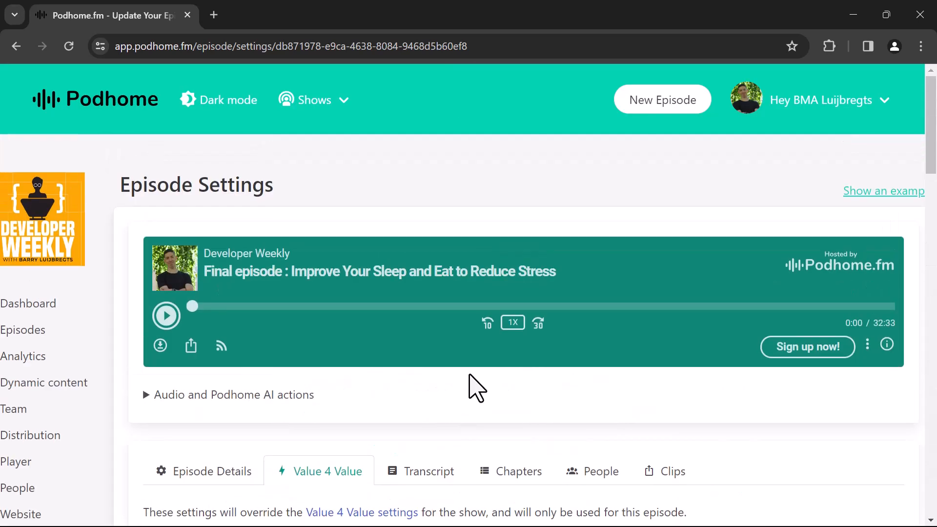
left_click(524, 477)
scroll(526, 484, "down", 6)
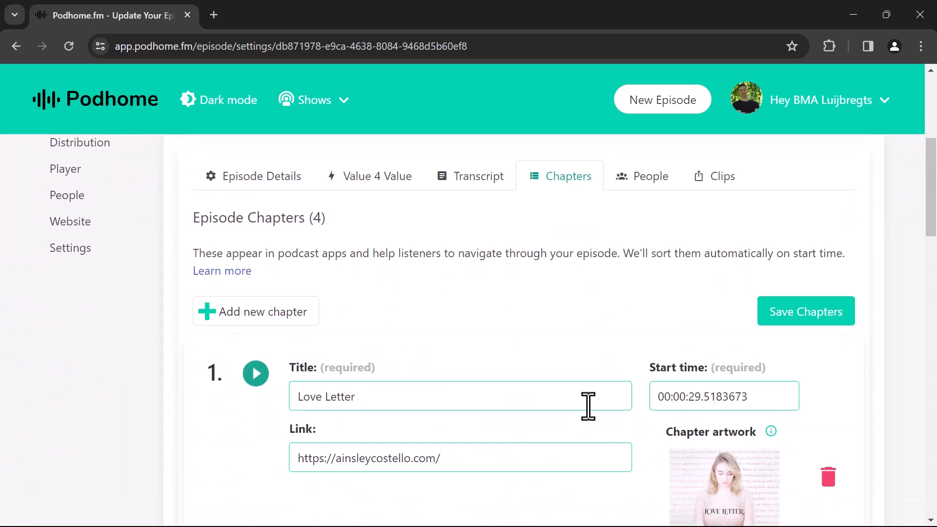
scroll(447, 327, "down", 3)
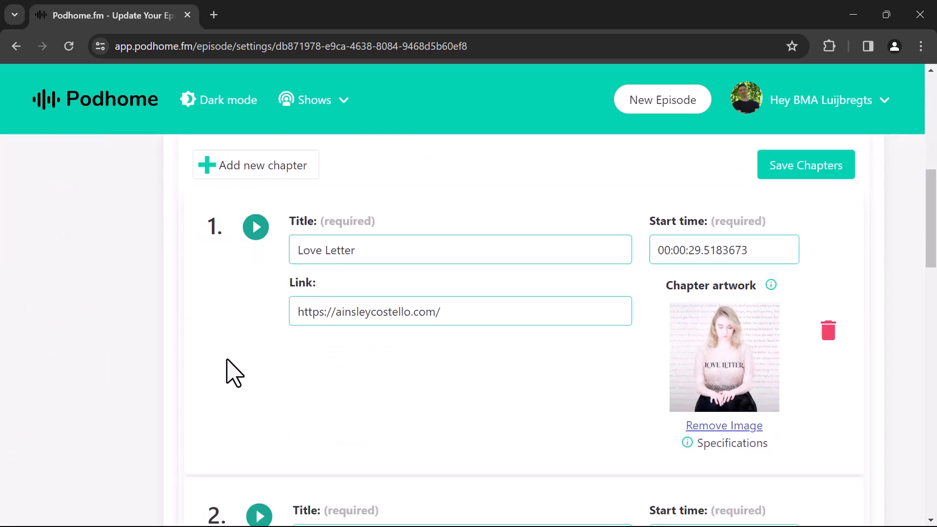
scroll(237, 330, "down", 2)
scroll(251, 305, "up", 2)
scroll(452, 419, "down", 4)
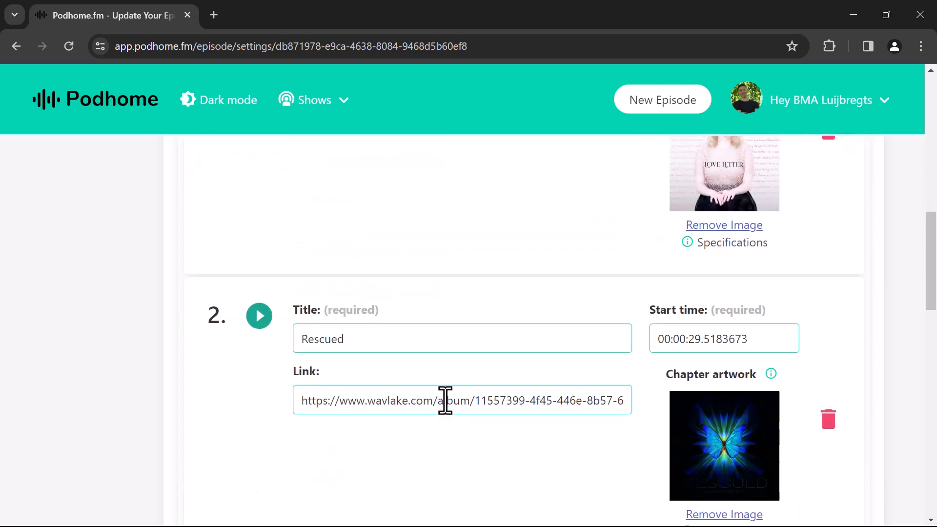
scroll(446, 401, "down", 8)
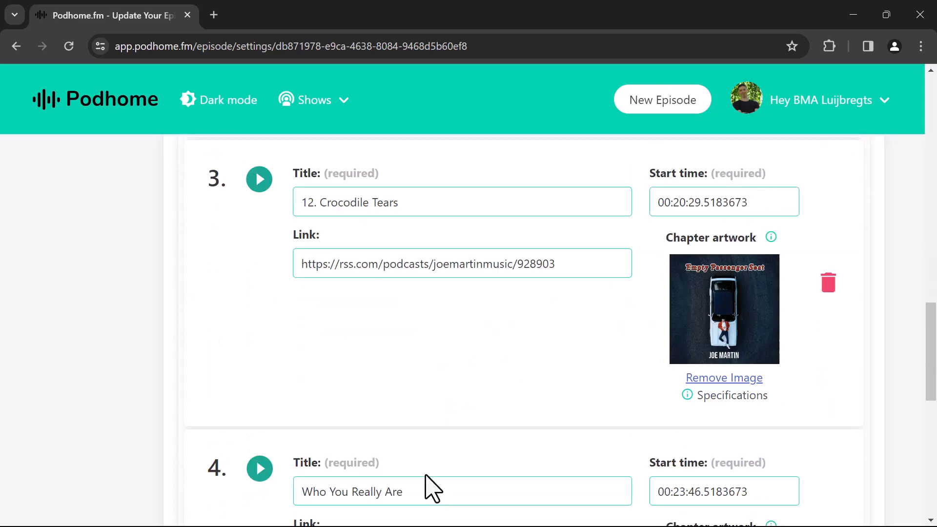
scroll(432, 488, "down", 5)
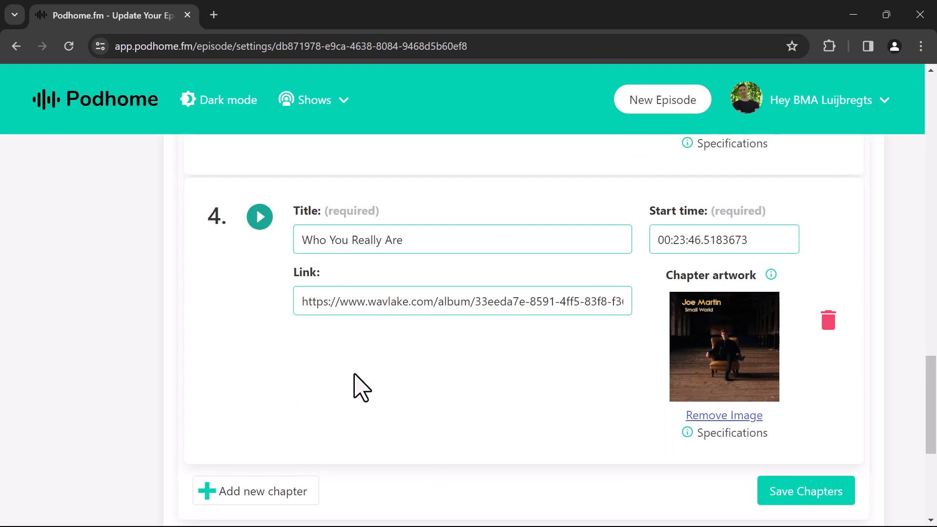
double_click(672, 240)
left_click(566, 418)
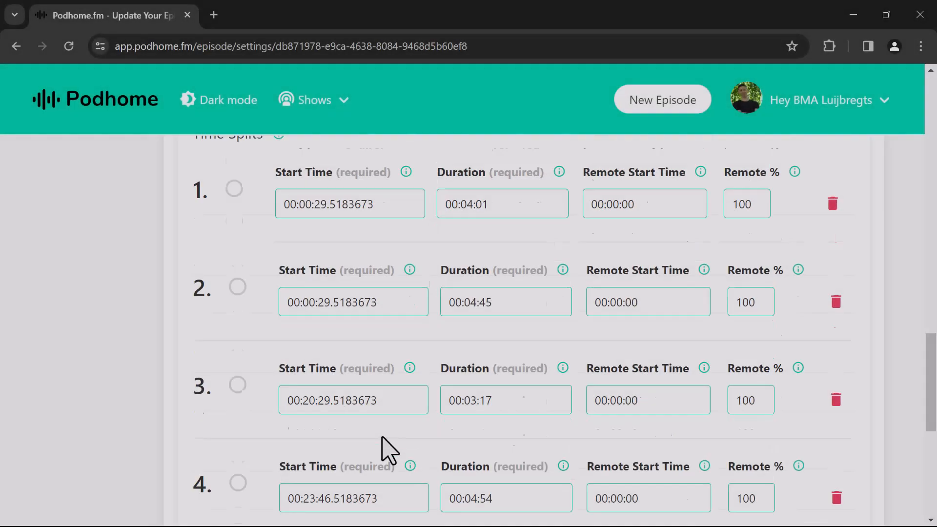
scroll(383, 442, "down", 3)
scroll(383, 438, "down", 3)
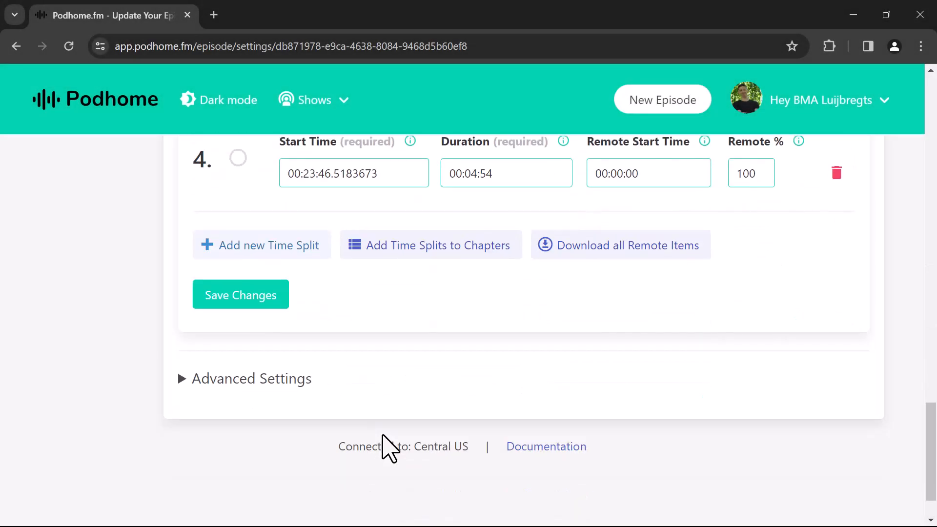
scroll(389, 448, "up", 1)
scroll(454, 405, "up", 1)
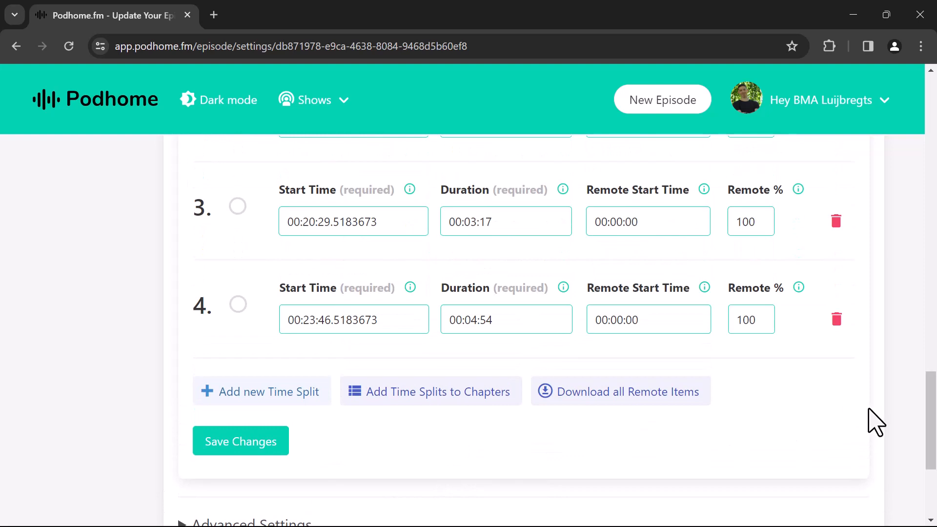